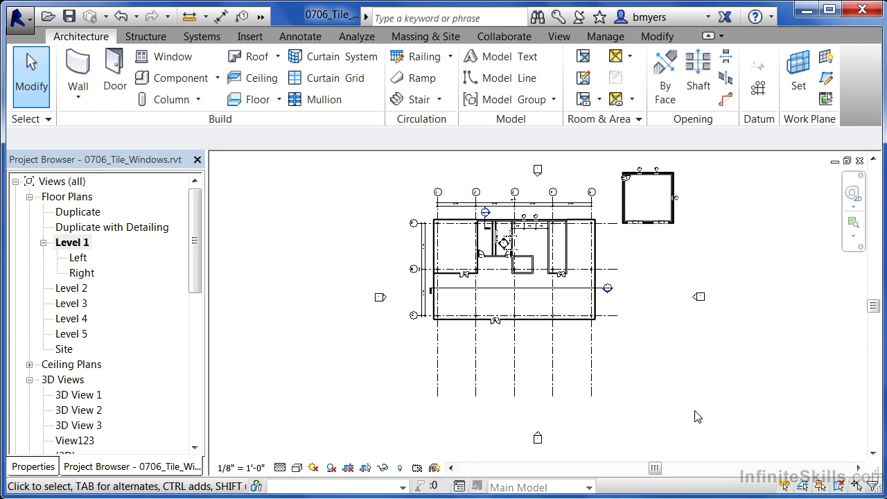
# Open the Level 2, Level 3 and Level 4 floor plans.
pyautogui.doubleClick(81, 289)
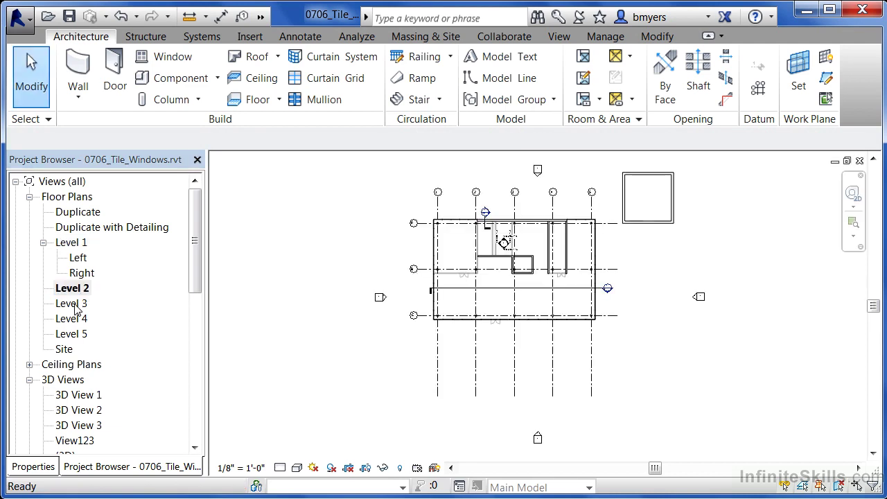
pyautogui.doubleClick(75, 304)
pyautogui.doubleClick(74, 320)
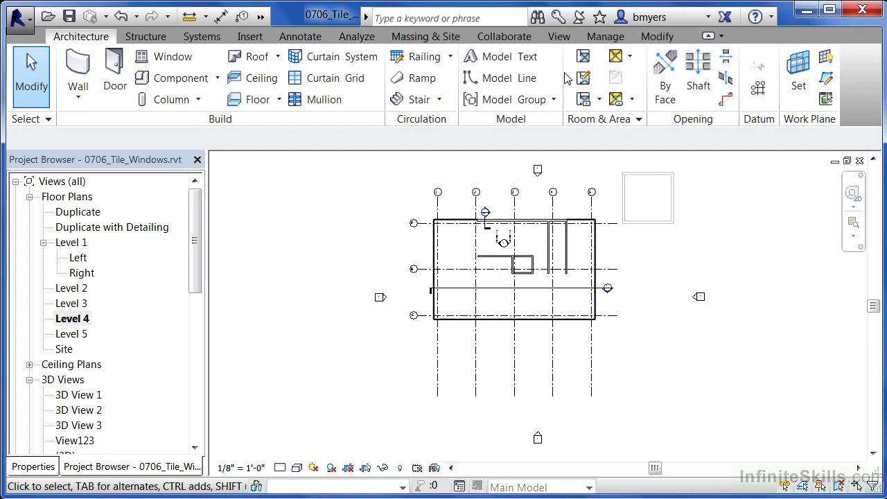
# Cascade the open view windows, restore the minimized Level 1 plan, and cascade all four floor plans again.
pyautogui.click(559, 37)
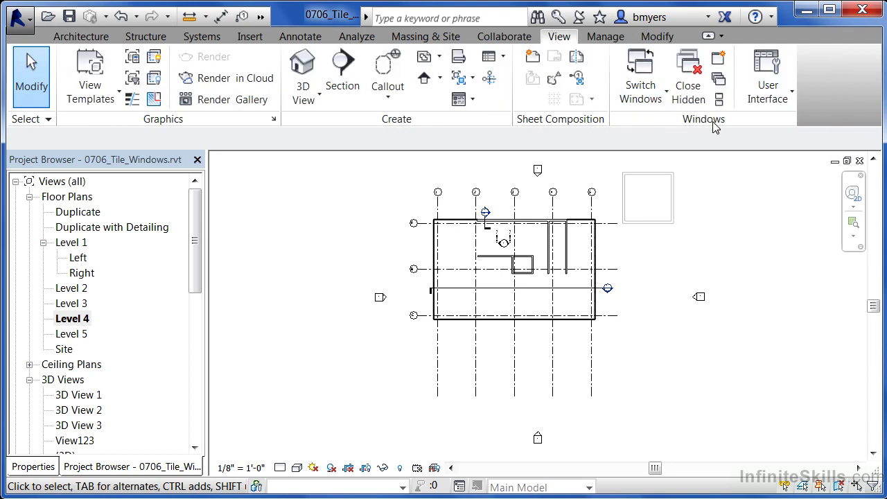
pyautogui.click(718, 81)
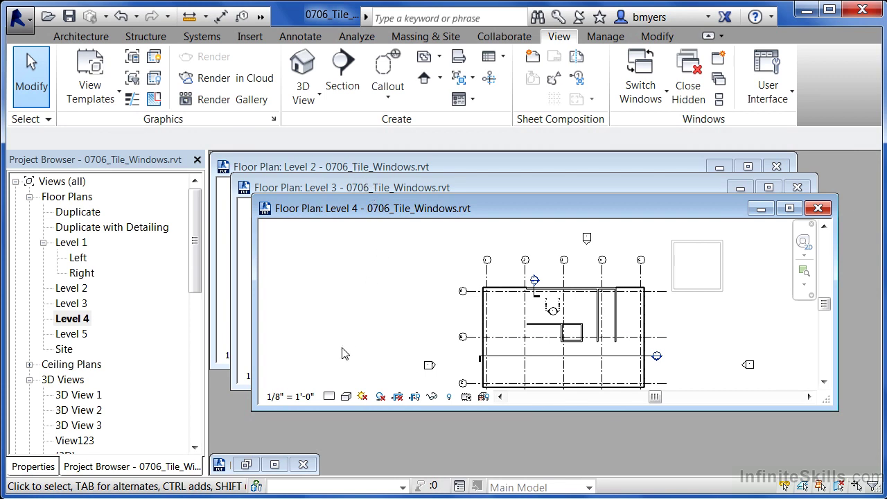
pyautogui.click(274, 467)
pyautogui.click(246, 465)
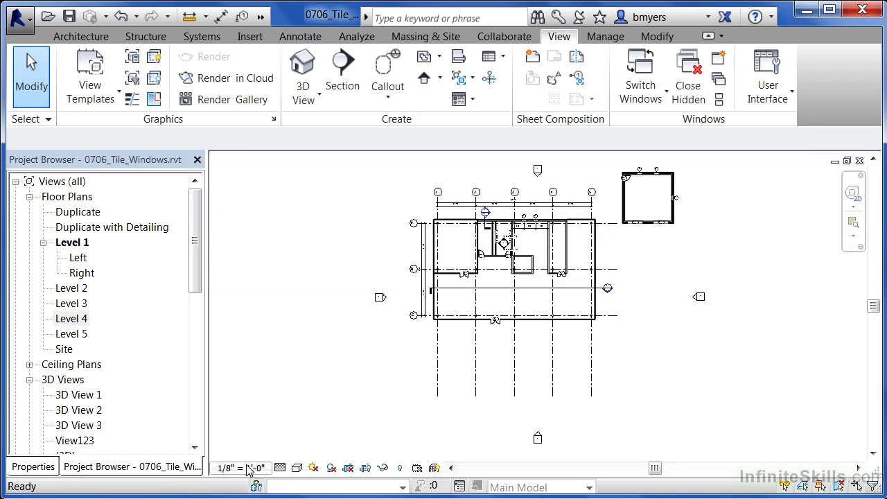
pyautogui.click(719, 81)
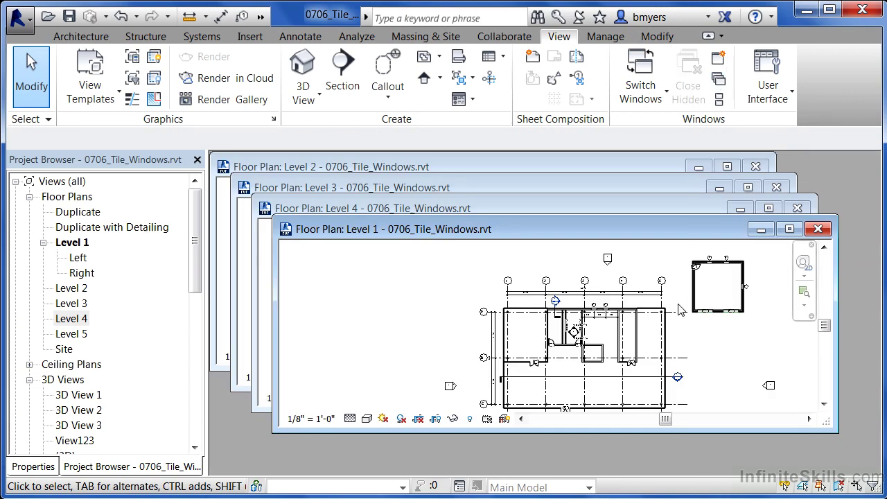
# Reposition the front cascaded windows, then bring the Level 3, Level 2 and Level 4 plans forward in turn with their view properties shown.
pyautogui.moveTo(372, 234); pyautogui.dragTo(339, 229)
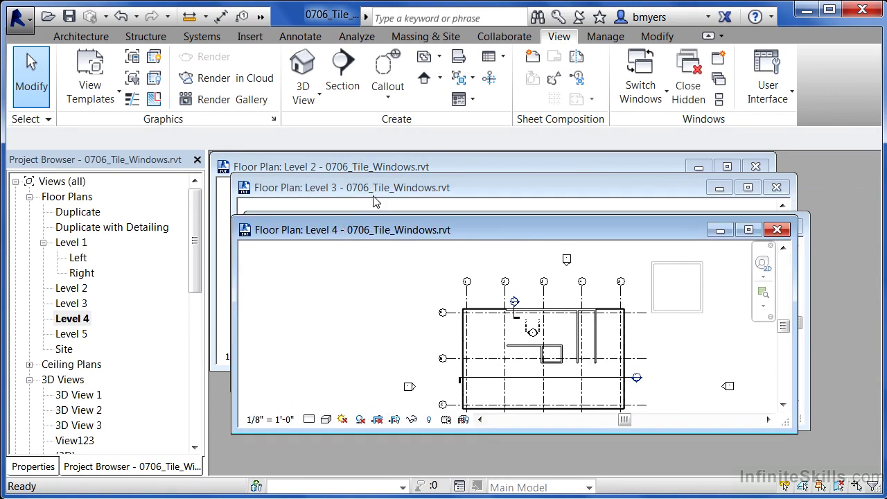
pyautogui.click(389, 189)
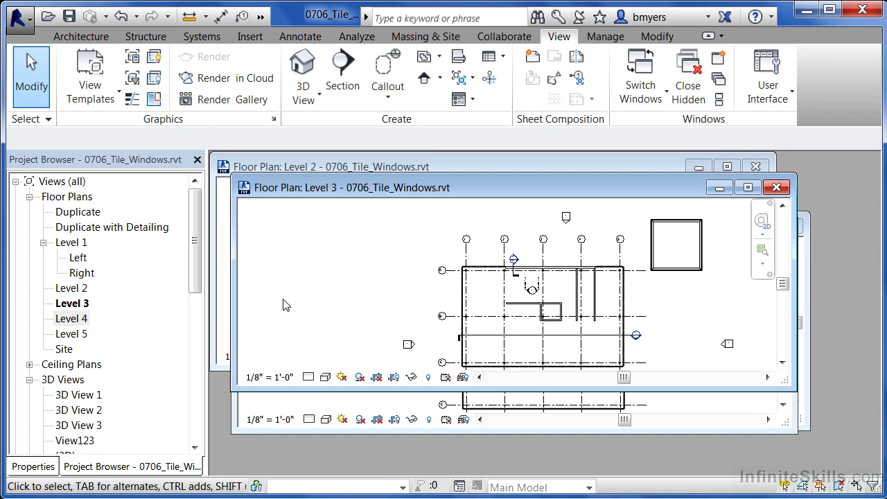
pyautogui.click(44, 468)
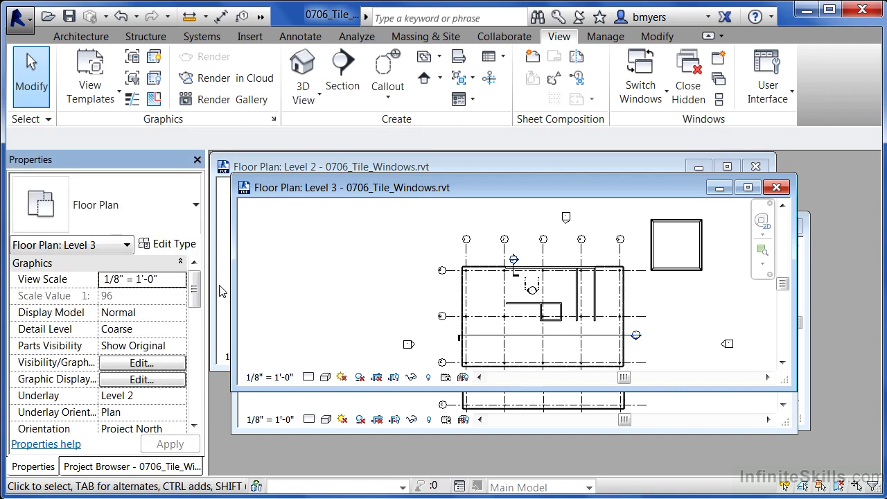
pyautogui.click(355, 165)
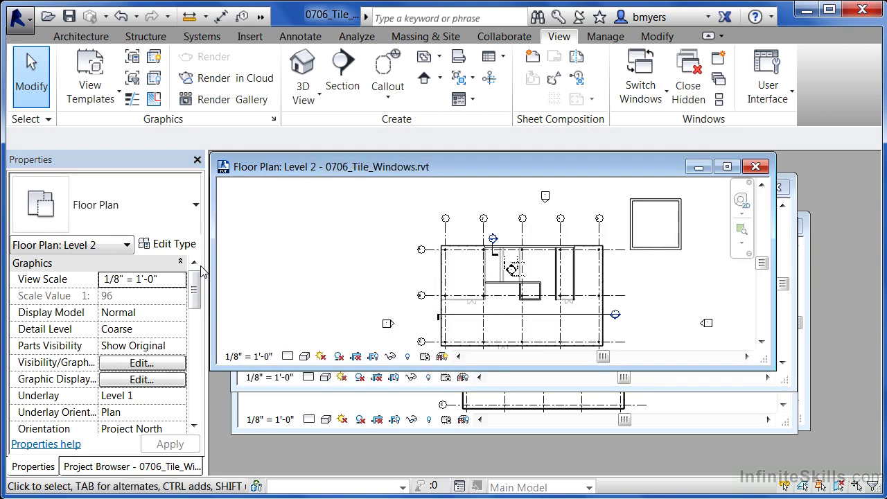
pyautogui.click(272, 405)
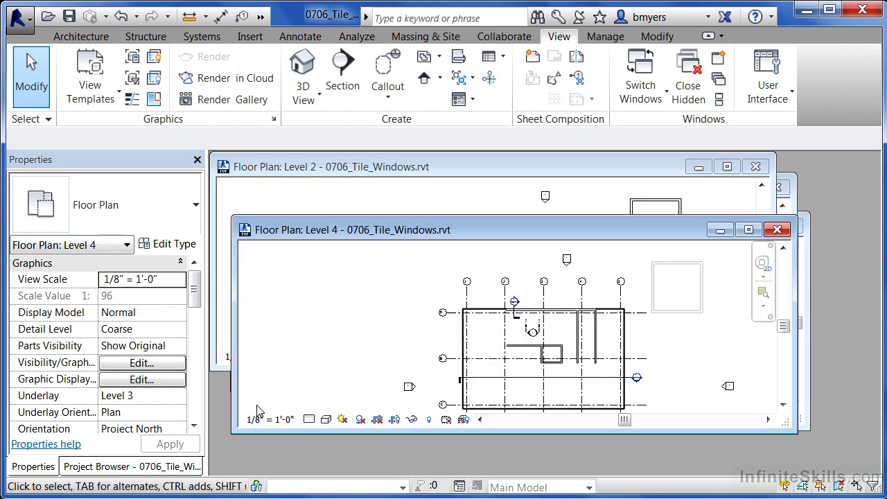
# Tile the four floor plan windows and fit the building inside the Level 4, Level 2 and Level 1 windows.
pyautogui.click(720, 101)
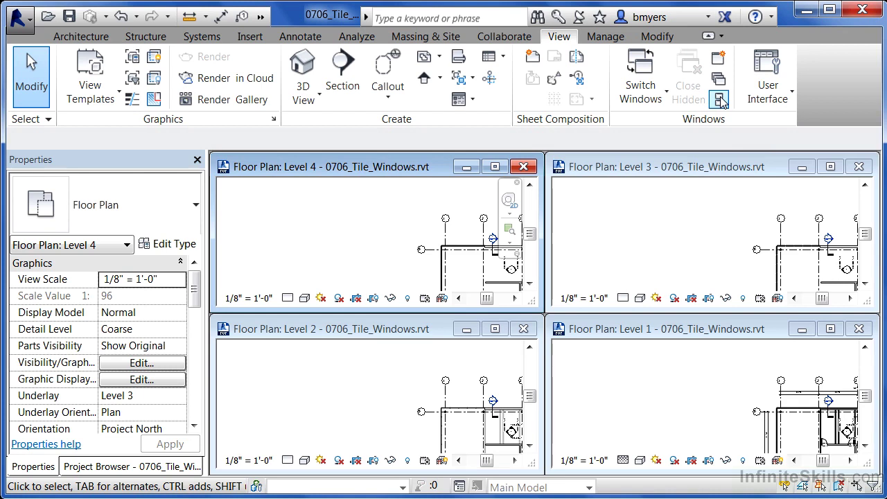
pyautogui.scroll(-3, 358, 247)
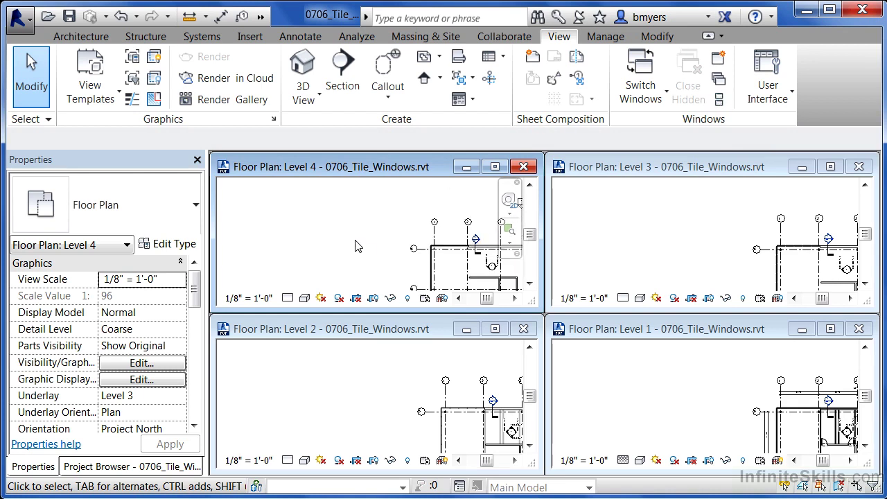
pyautogui.moveTo(358, 246); pyautogui.dragTo(296, 207, button='middle')
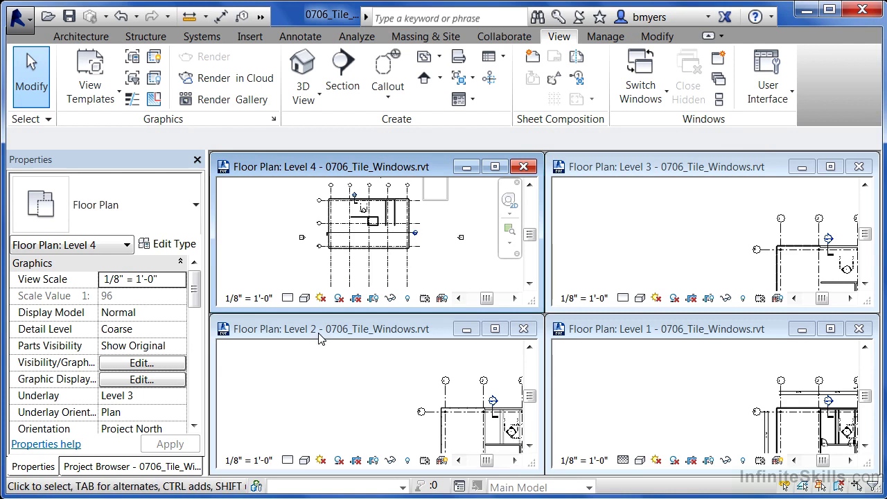
pyautogui.click(335, 378)
pyautogui.scroll(-3, 275, 370)
pyautogui.moveTo(303, 373); pyautogui.dragTo(253, 386, button='middle')
pyautogui.click(693, 407)
pyautogui.scroll(-2, 641, 402)
pyautogui.moveTo(675, 406); pyautogui.dragTo(635, 379, button='middle')
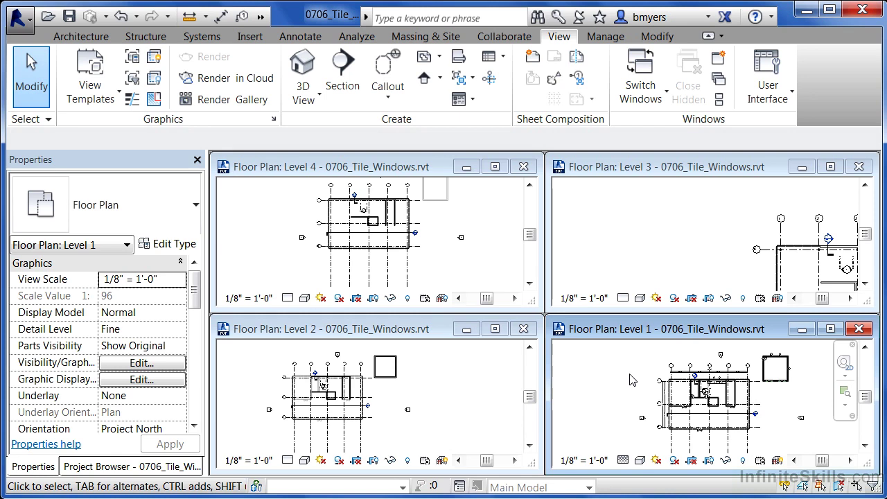
# Maximize and restore the Level 2 window, then close the Level 2, Level 4 and Level 3 plans to keep only Level 1.
pyautogui.click(496, 331)
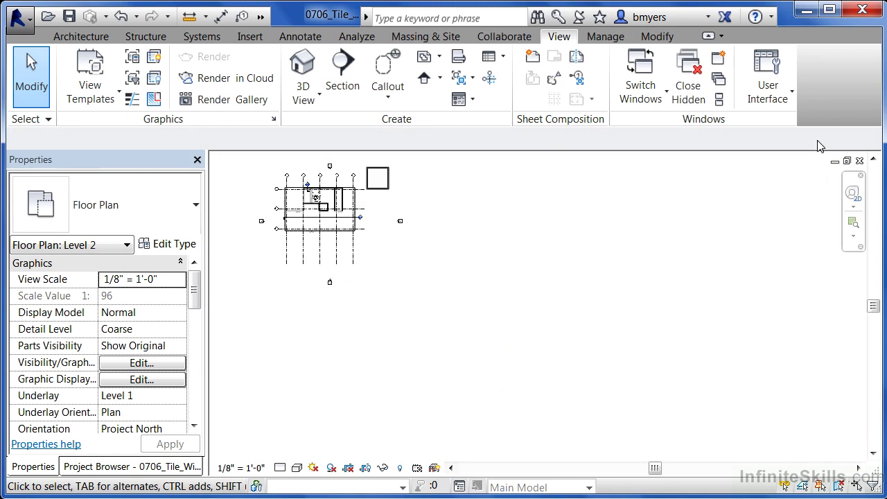
pyautogui.click(847, 160)
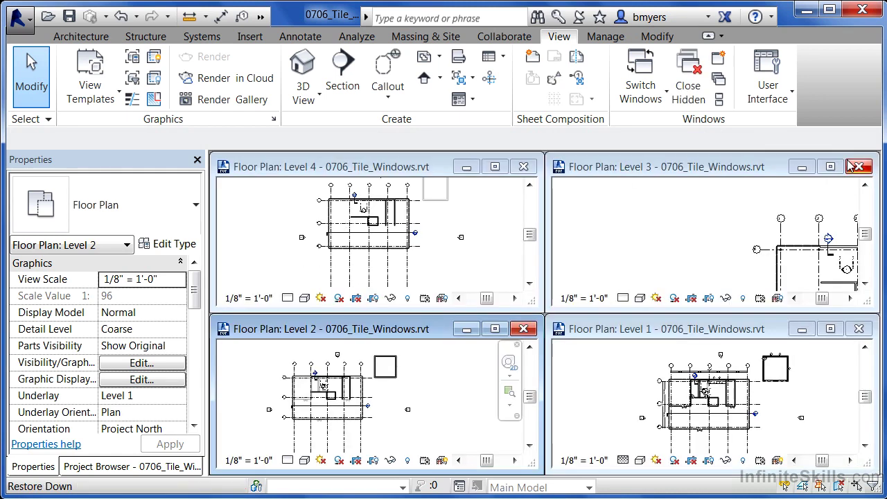
pyautogui.click(523, 330)
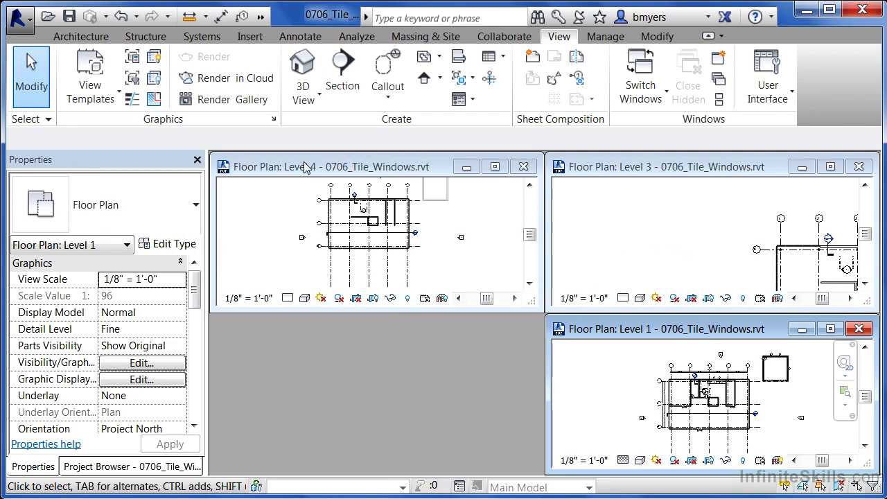
pyautogui.click(524, 169)
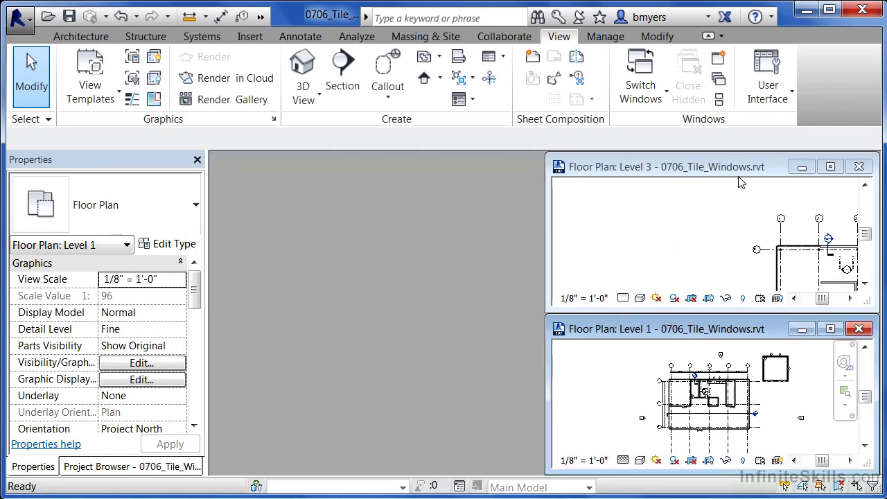
pyautogui.click(861, 167)
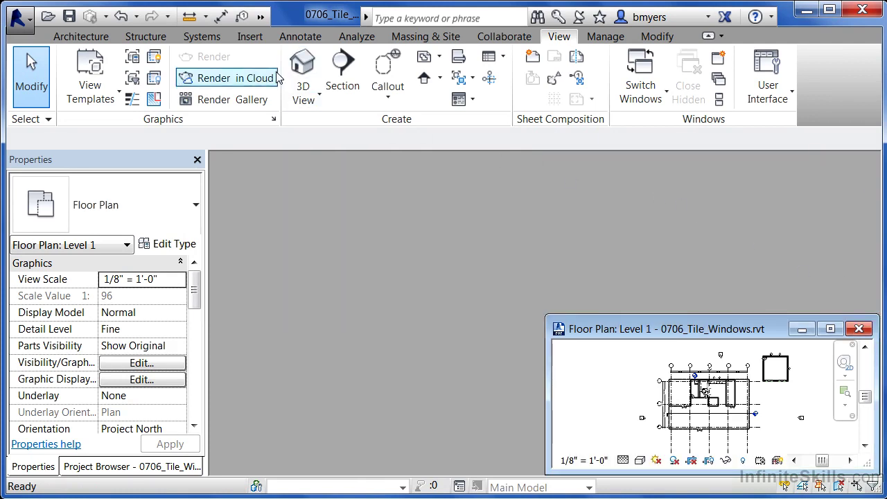
# Open the default 3D view and tile it side by side with the Level 1 floor plan.
pyautogui.click(261, 17)
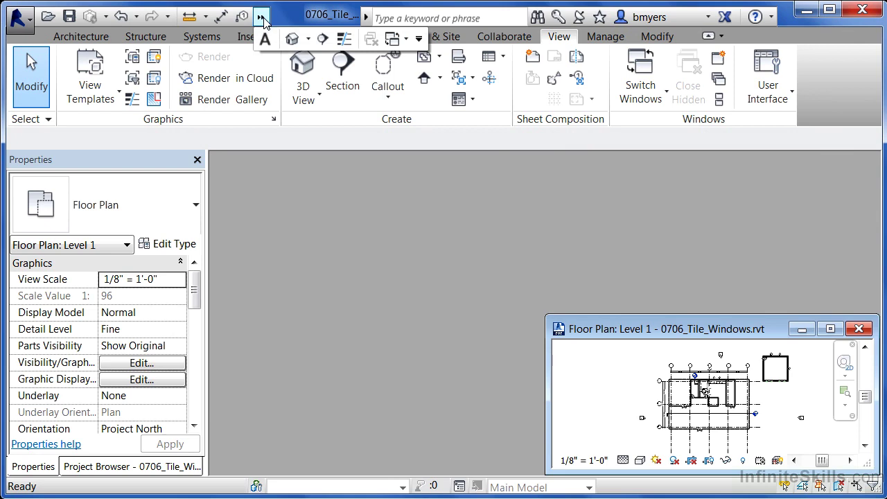
pyautogui.click(292, 40)
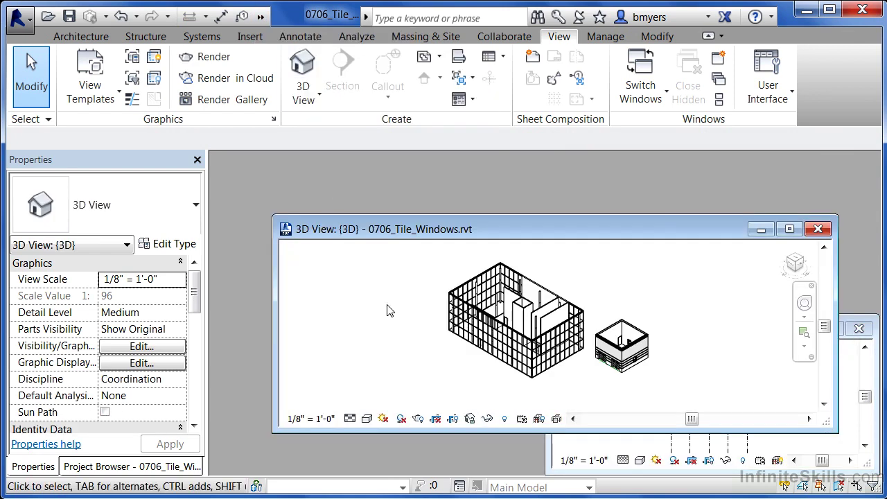
pyautogui.click(719, 101)
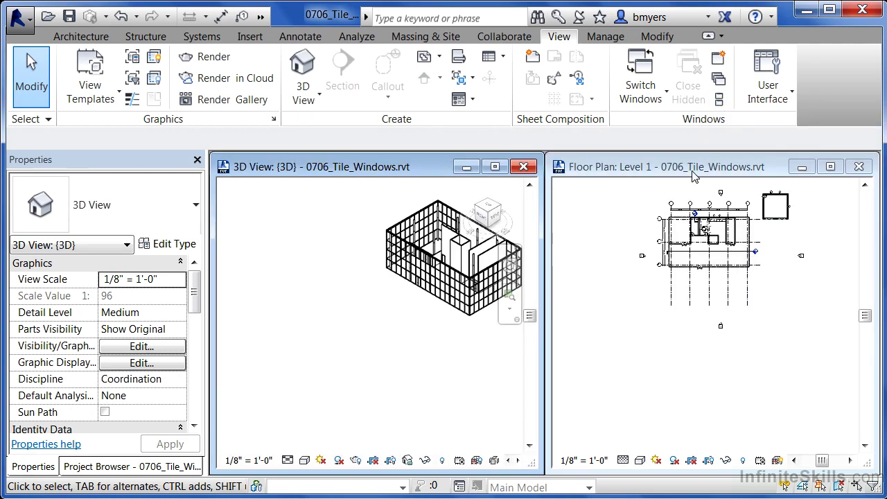
# Enlarge and centre the building in both the tiled 3D view and the Level 1 floor plan.
pyautogui.scroll(4, 529, 230)
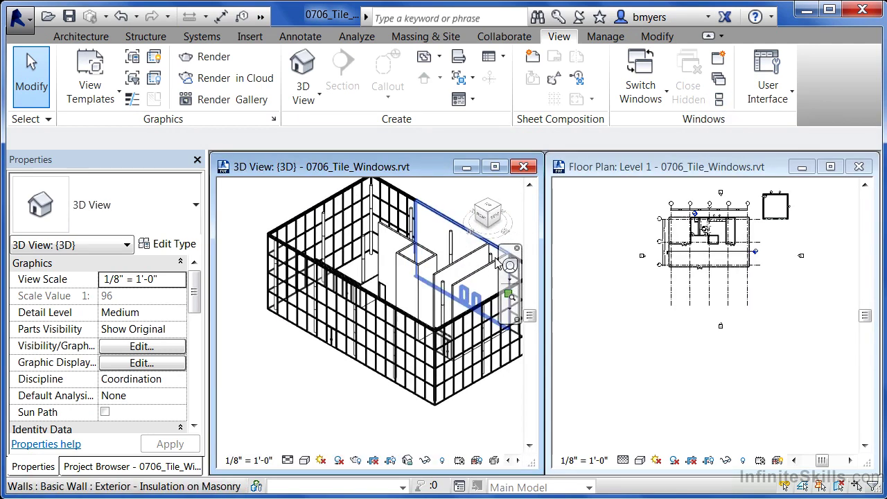
pyautogui.moveTo(457, 204); pyautogui.dragTo(445, 228, button='middle')
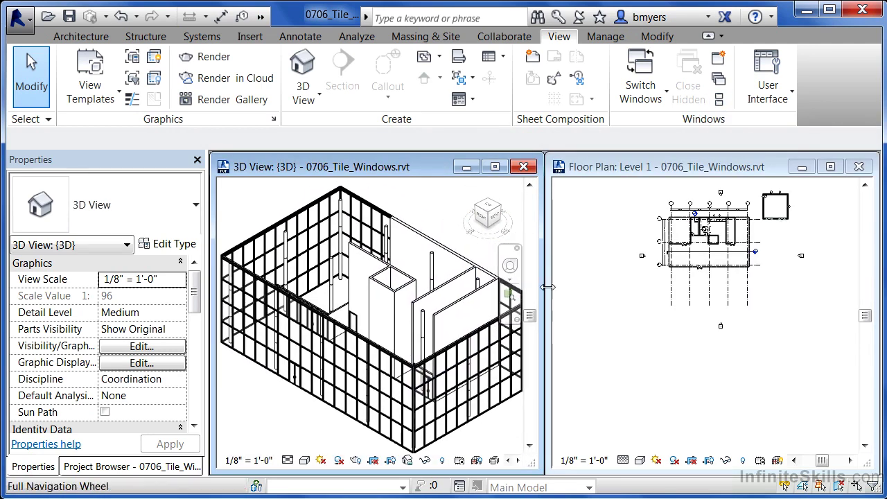
pyautogui.click(755, 198)
pyautogui.scroll(5, 755, 197)
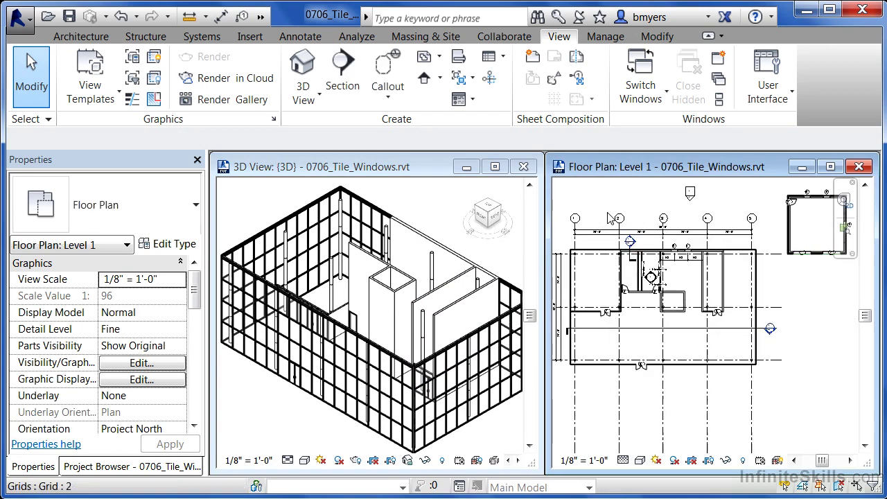
pyautogui.moveTo(632, 222); pyautogui.dragTo(664, 231, button='middle')
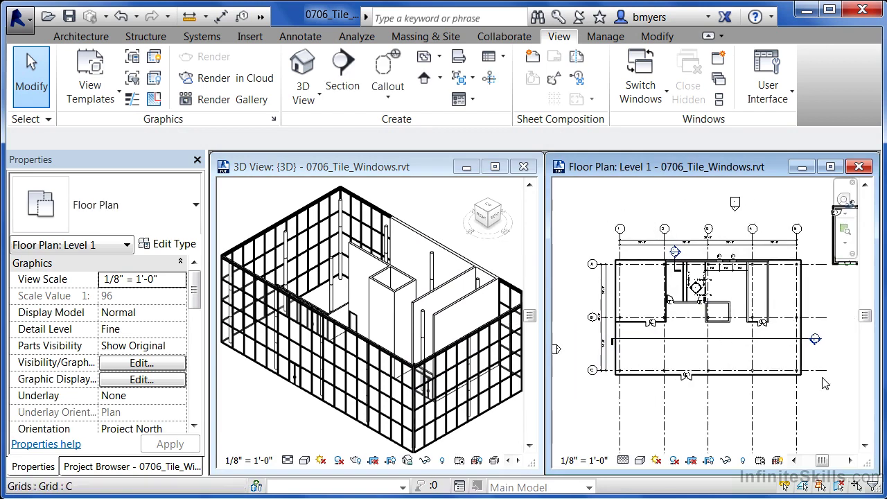
pyautogui.scroll(1, 843, 418)
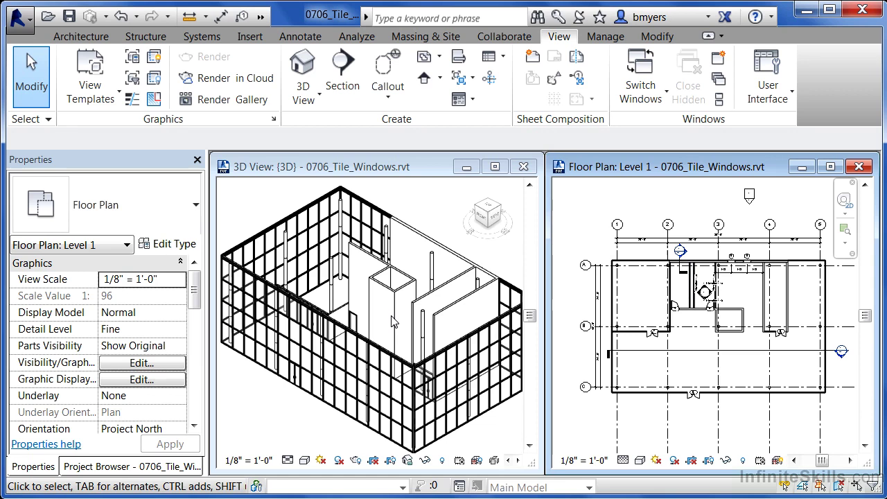
# Draw a short horizontal Storefront curtain wall just below the building in the Level 1 plan, between grids 3 and 5.
pyautogui.click(82, 36)
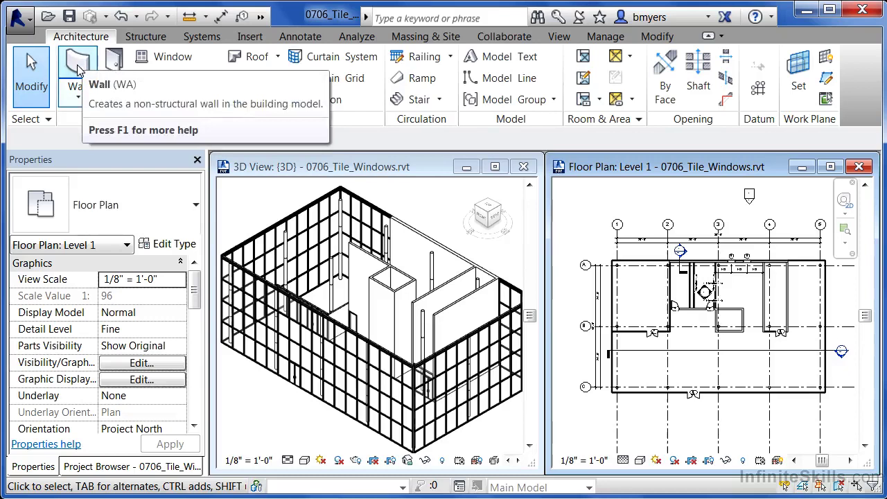
pyautogui.click(78, 69)
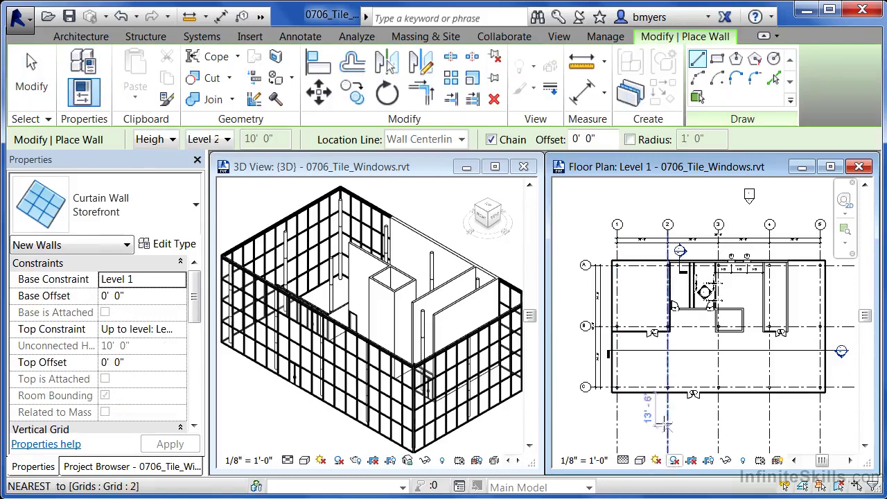
pyautogui.click(743, 407)
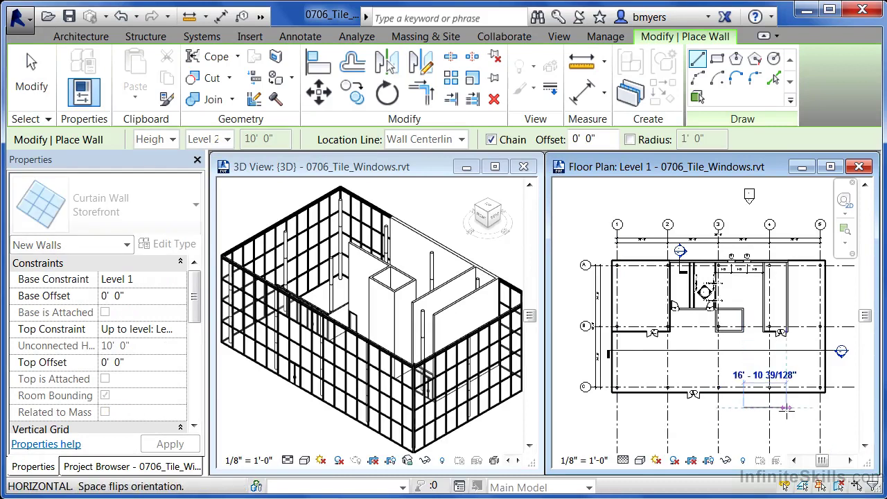
pyautogui.click(807, 408)
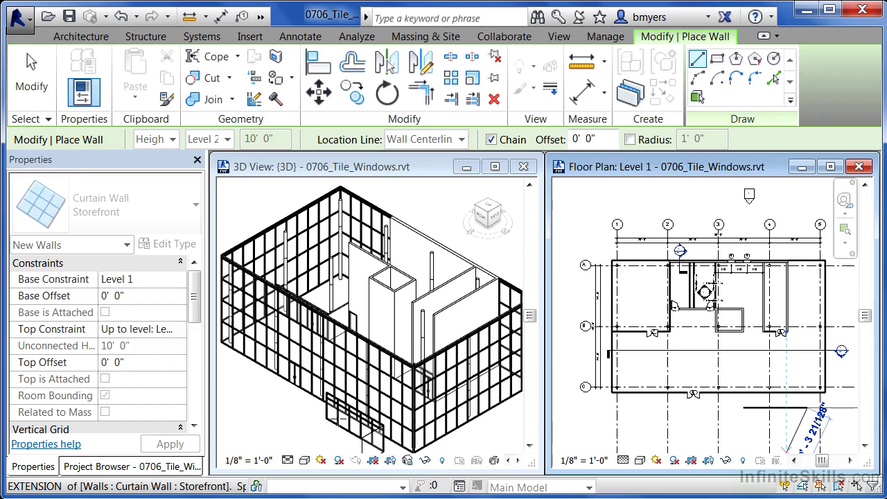
pyautogui.press('Escape')
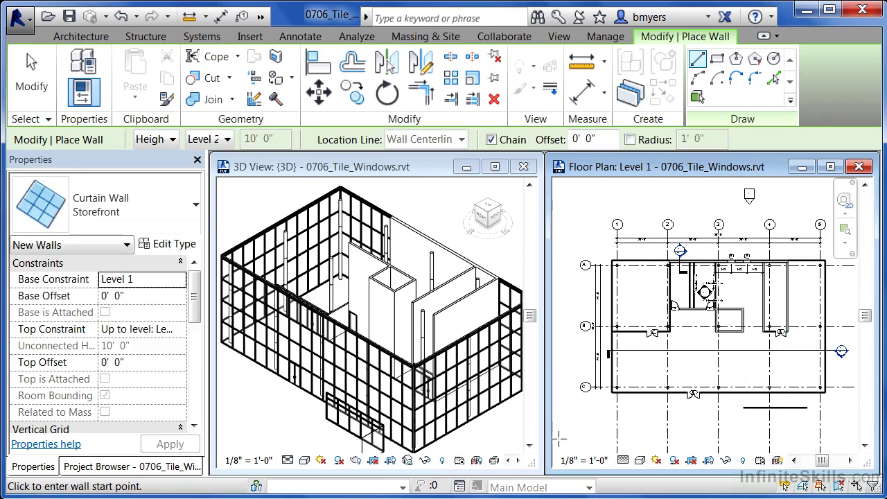
pyautogui.press('Escape')
# Move the new Storefront curtain wall along the building's front in the 3D view, then delete it.
pyautogui.click(342, 429)
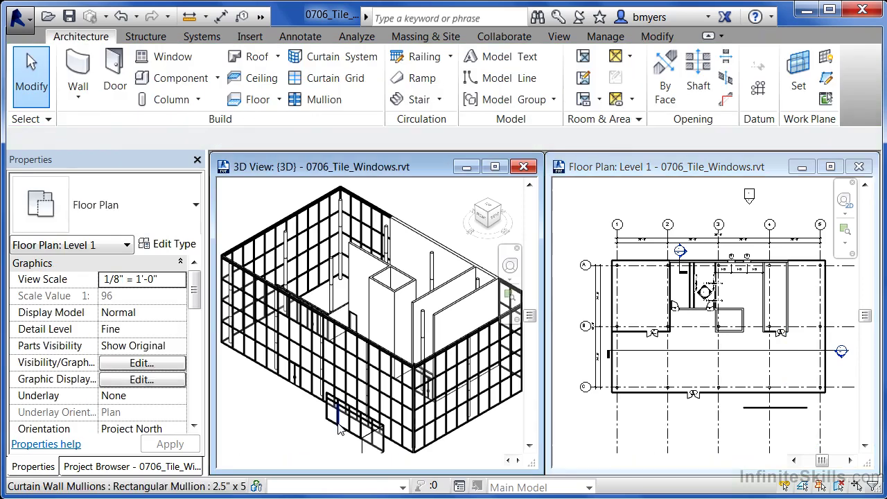
pyautogui.click(342, 429)
pyautogui.moveTo(340, 426); pyautogui.dragTo(283, 395)
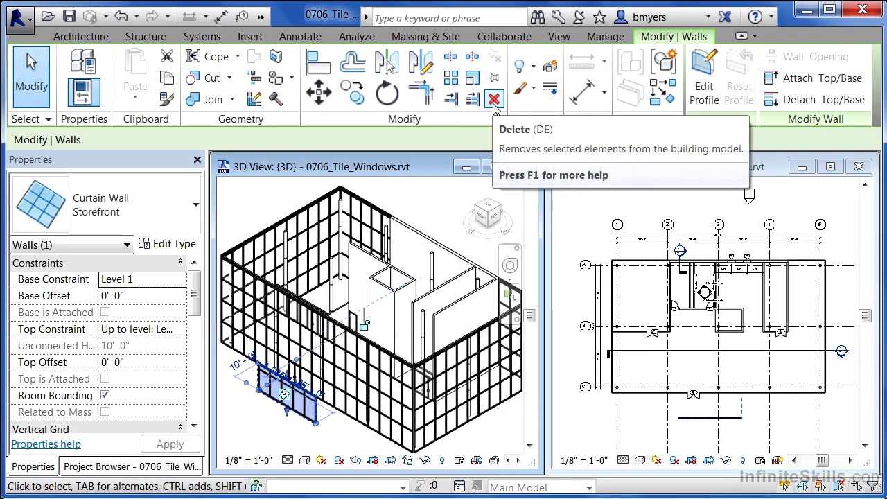
pyautogui.rightClick(305, 420)
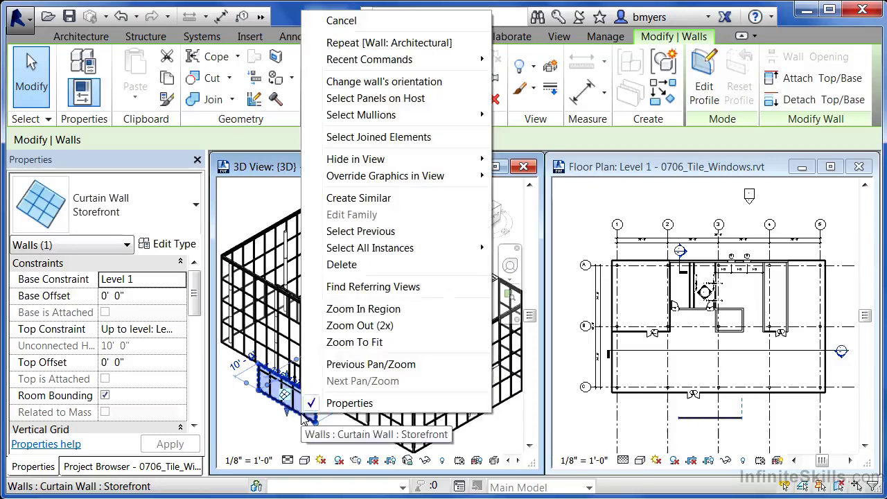
pyautogui.click(347, 264)
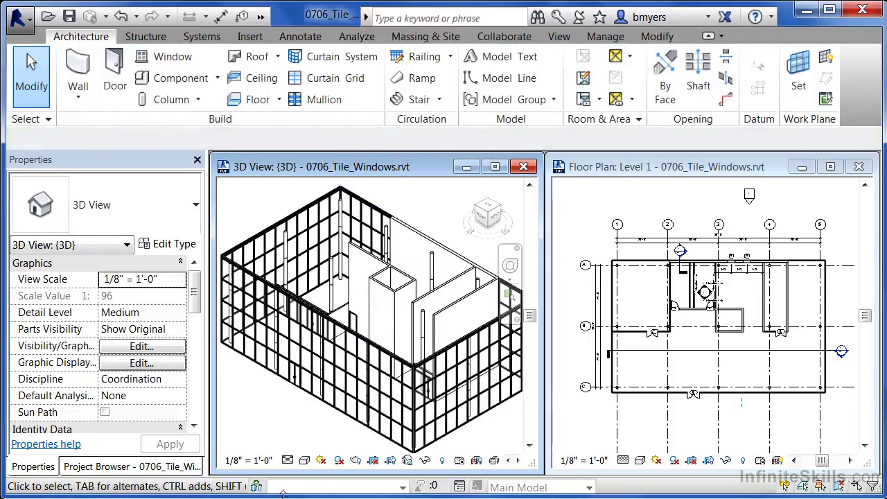